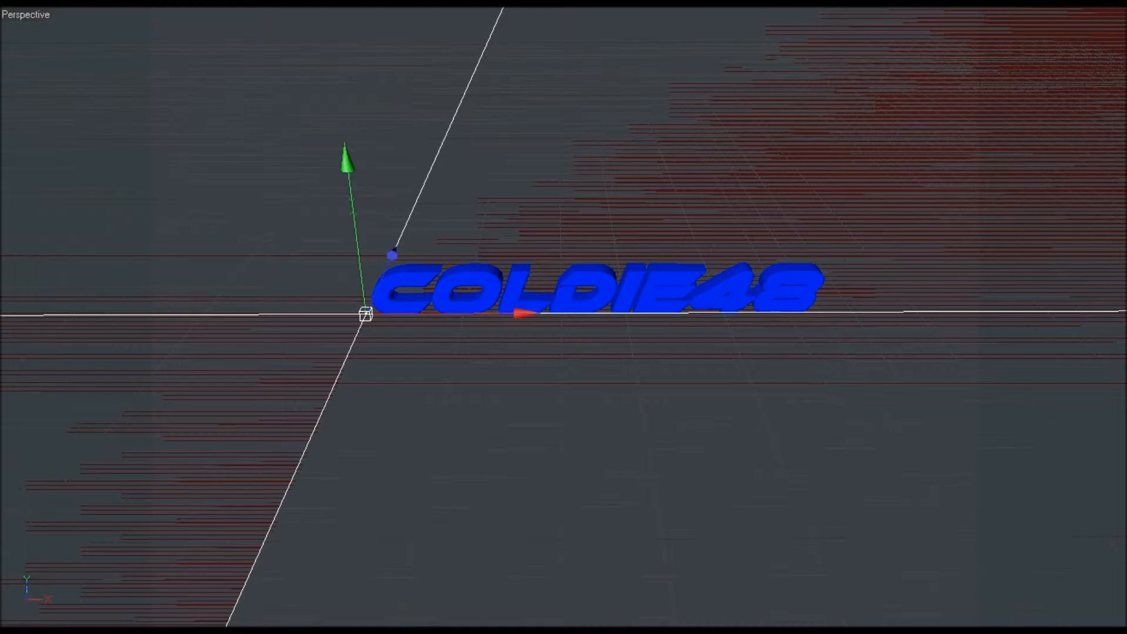
# Step: Reposition the object at the text's left end by moving it along its axes
pyautogui.press('e')
pyautogui.moveTo(348, 255); pyautogui.dragTo(354, 405)
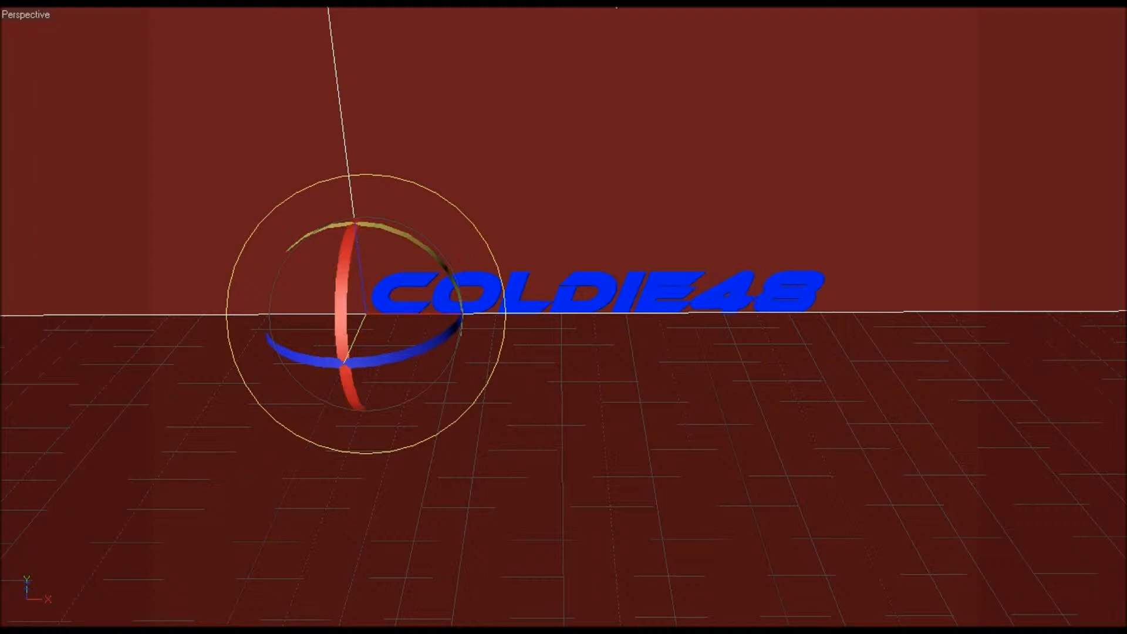
pyautogui.press('e')
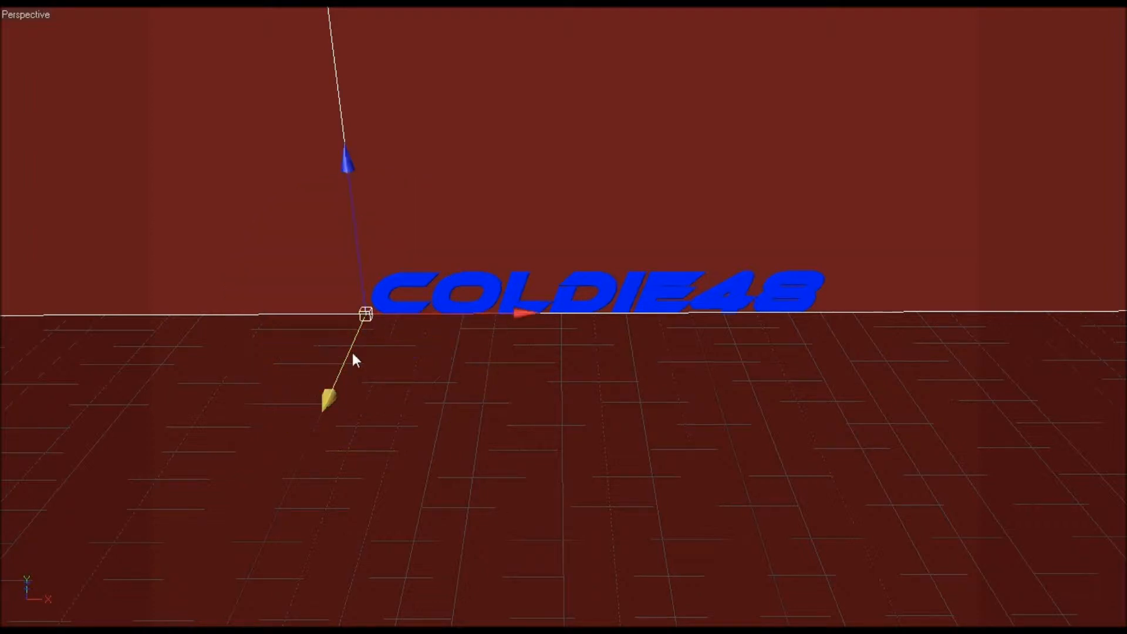
pyautogui.moveTo(352, 352); pyautogui.dragTo(340, 376)
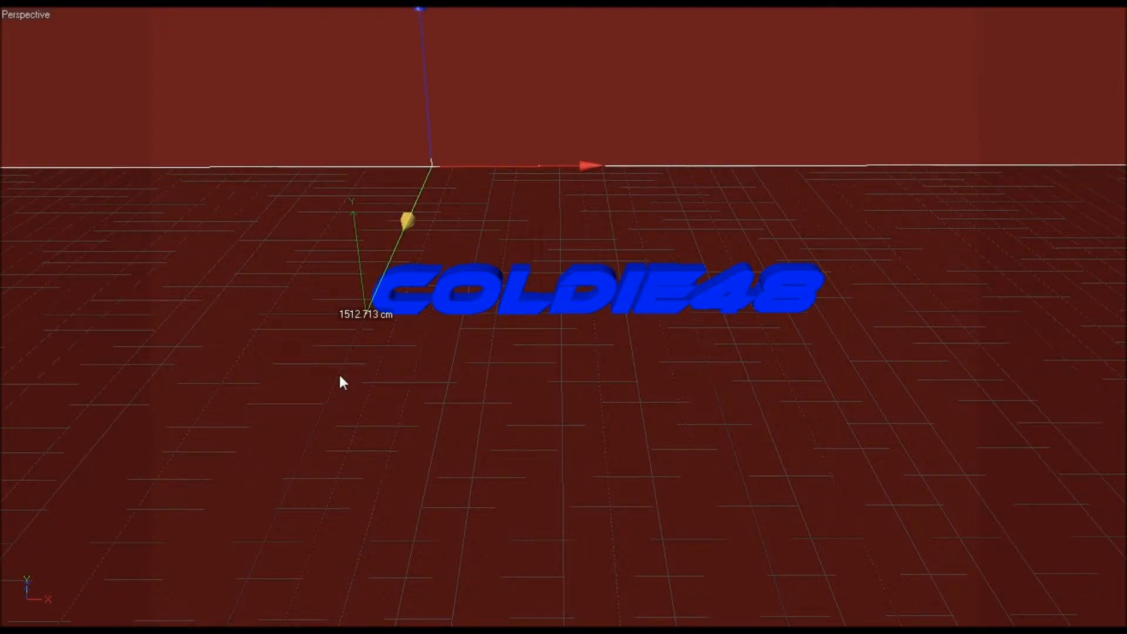
pyautogui.click(356, 254)
pyautogui.moveTo(356, 255)
pyautogui.mouseDown()
pyautogui.moveTo(354, 234)
pyautogui.moveTo(356, 263)
pyautogui.mouseUp()
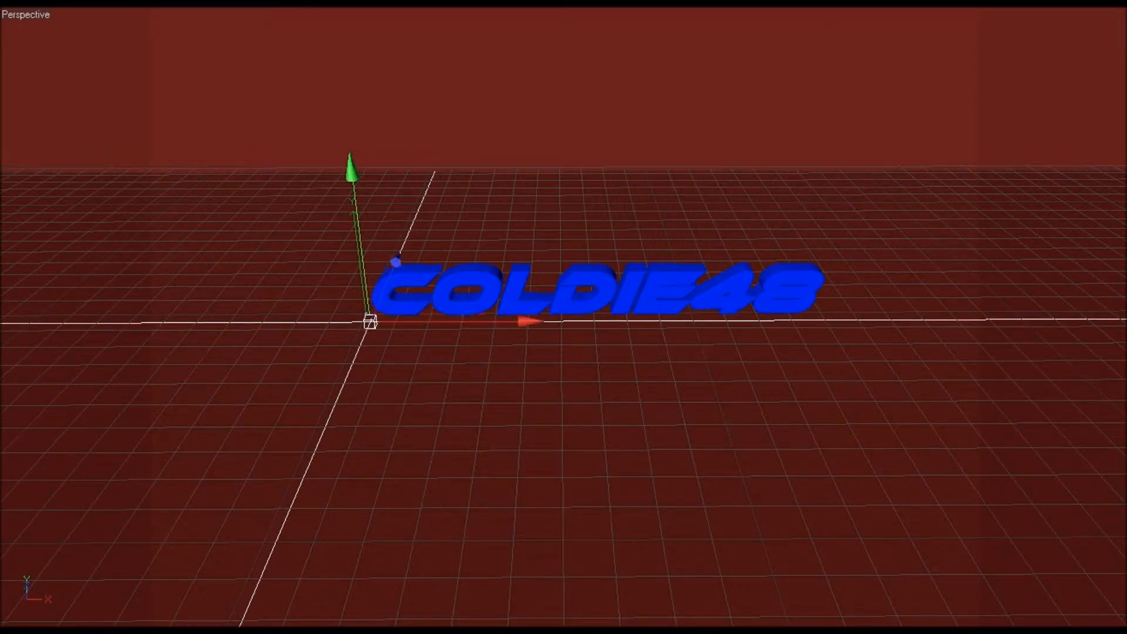
# Step: Select the COLDIE48 text object and nudge it slightly upward
pyautogui.click(389, 287)
pyautogui.moveTo(349, 237); pyautogui.dragTo(353, 231)
pyautogui.scroll(-4, 549, 351)
pyautogui.scroll(2, 550, 351)
pyautogui.scroll(-1, 549, 352)
pyautogui.scroll(1, 550, 352)
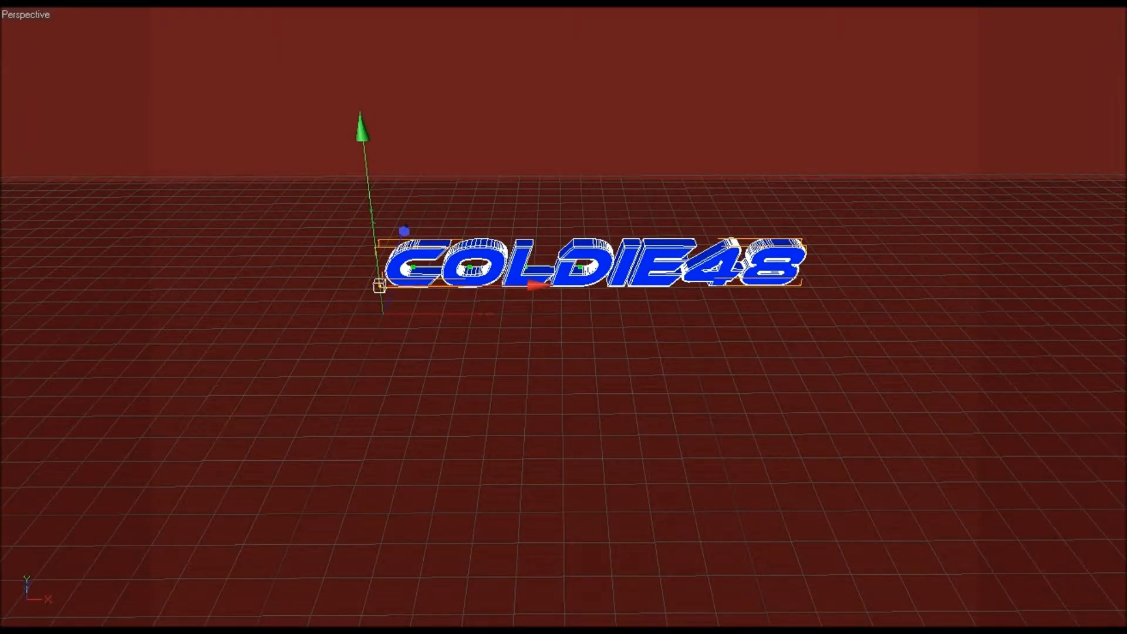
pyautogui.scroll(1, 550, 352)
pyautogui.click(728, 2)
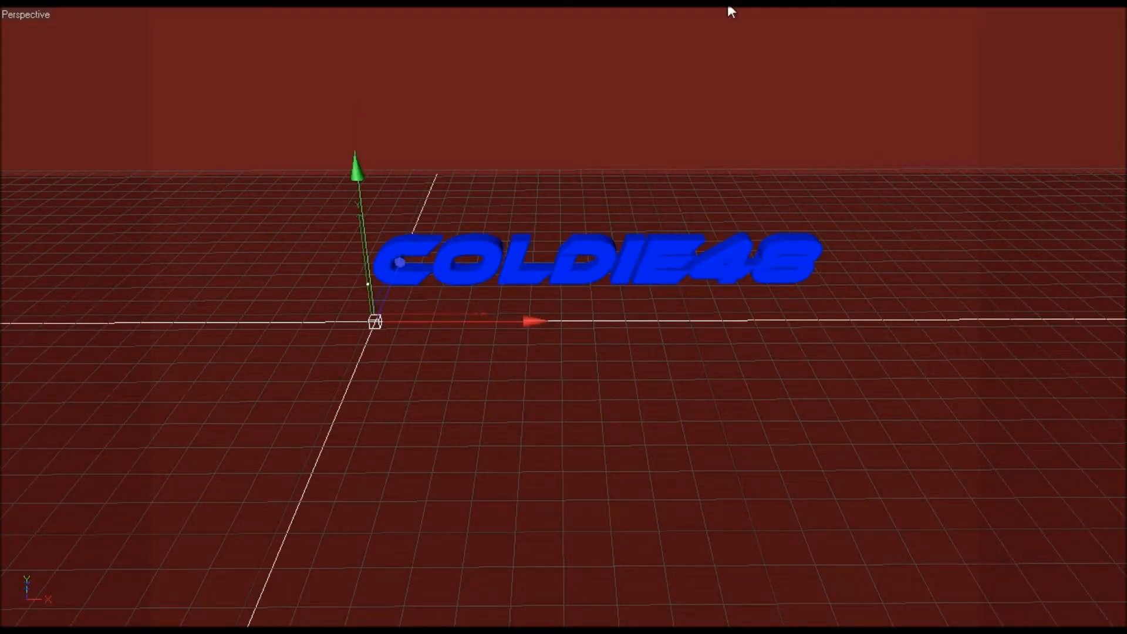
pyautogui.hotkey('ctrl', 'z')
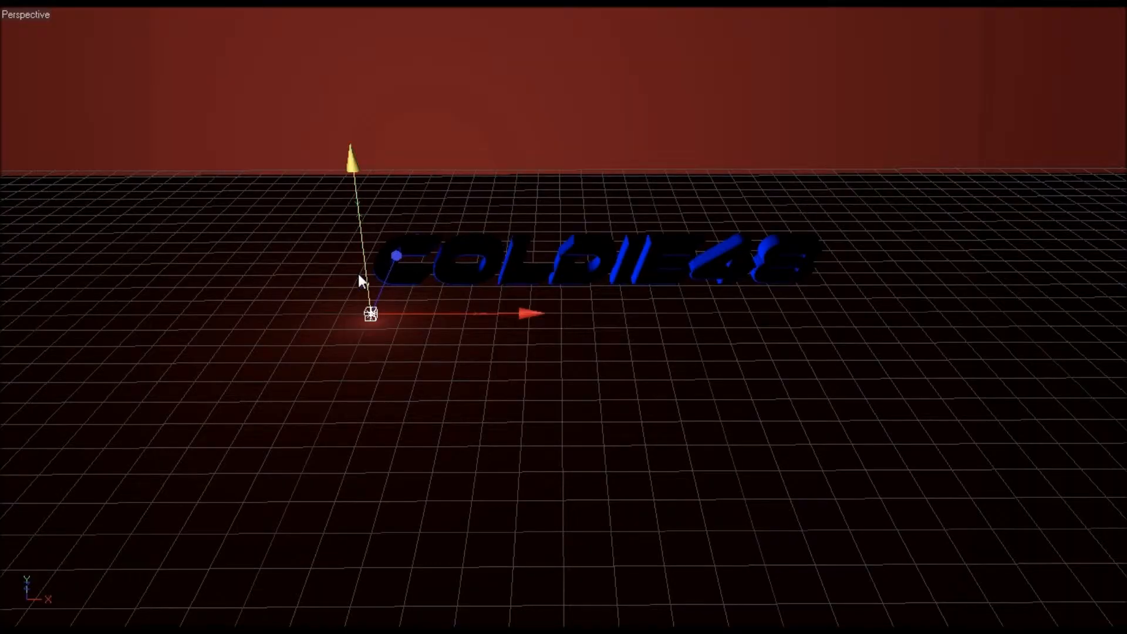
# Step: Position a light just left of the start of the COLDIE48 text
pyautogui.moveTo(358, 274); pyautogui.dragTo(449, 246)
pyautogui.moveTo(367, 245); pyautogui.dragTo(347, 244)
pyautogui.moveTo(339, 199); pyautogui.dragTo(344, 242)
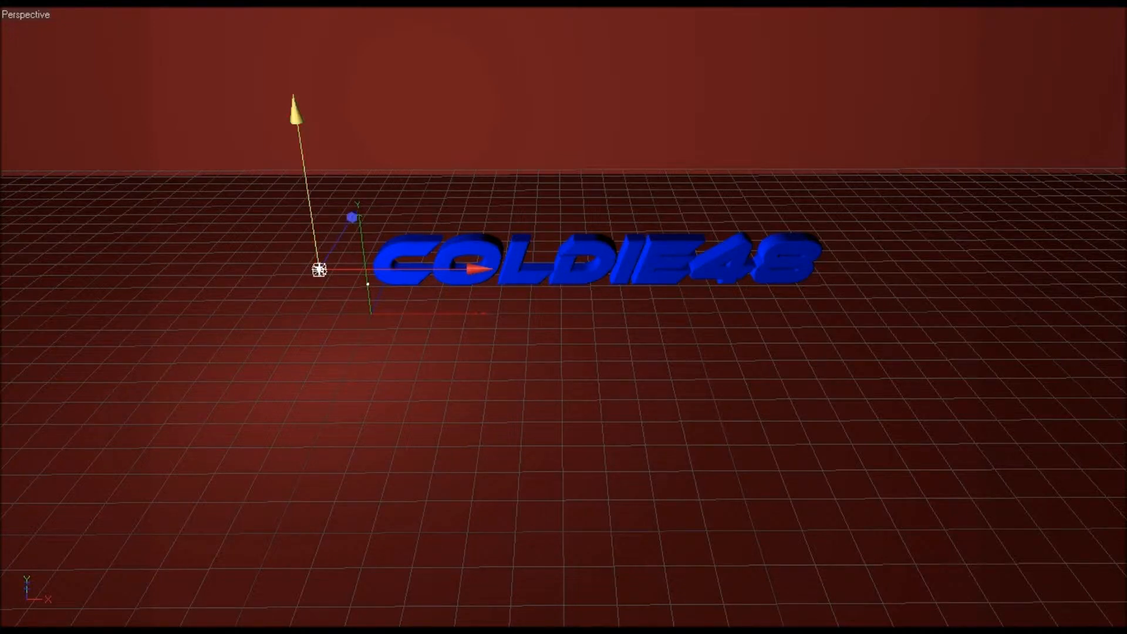
pyautogui.press('e')
pyautogui.moveTo(307, 179)
pyautogui.mouseDown()
pyautogui.moveTo(312, 150)
pyautogui.moveTo(305, 172)
pyautogui.mouseUp()
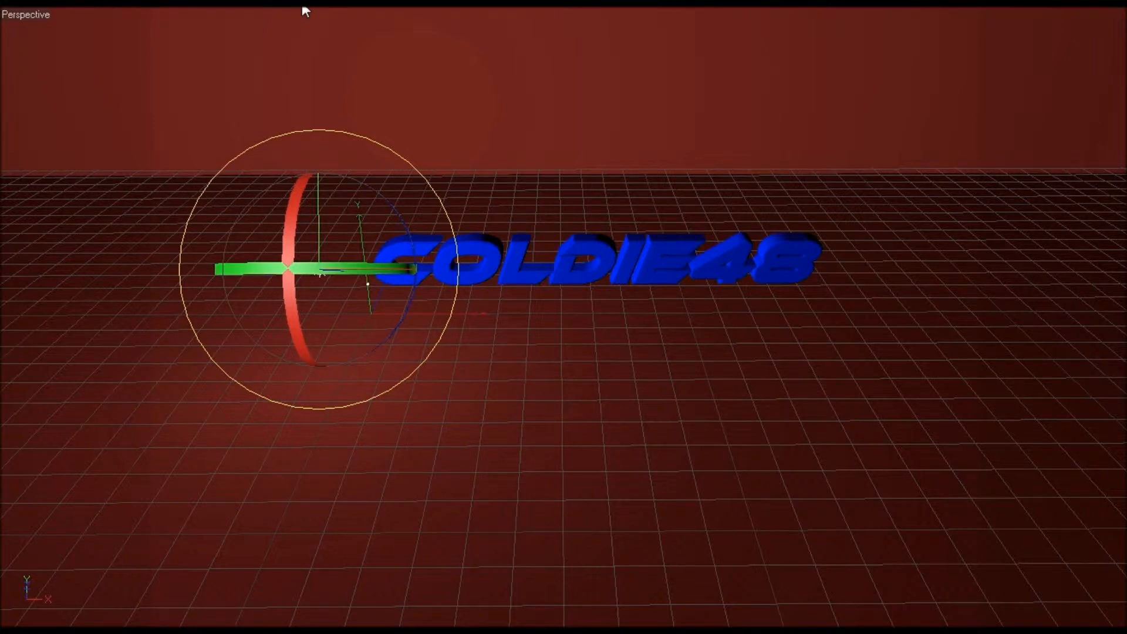
pyautogui.press('w')
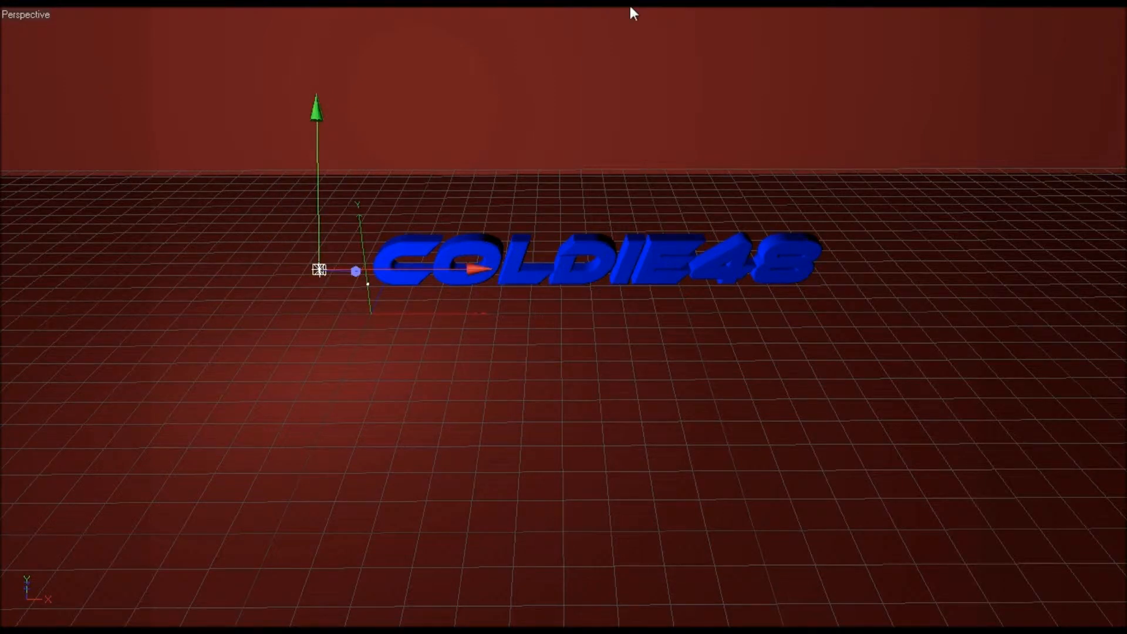
# Step: Move a second light along the X axis to the right end of the text
pyautogui.moveTo(368, 265); pyautogui.dragTo(363, 225)
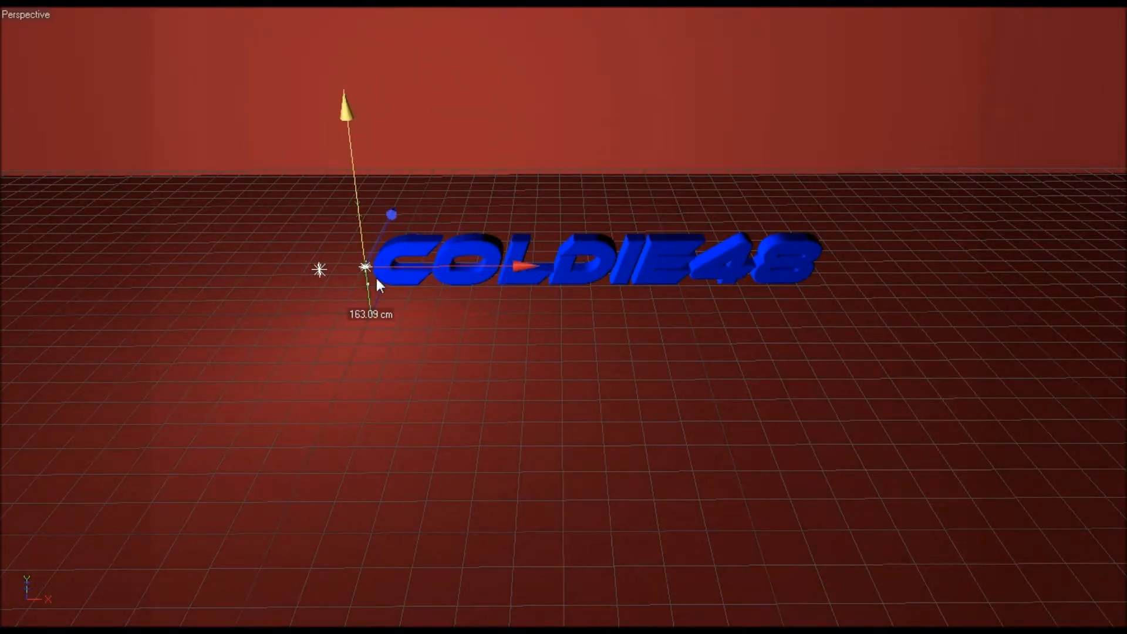
pyautogui.moveTo(457, 273); pyautogui.dragTo(860, 267)
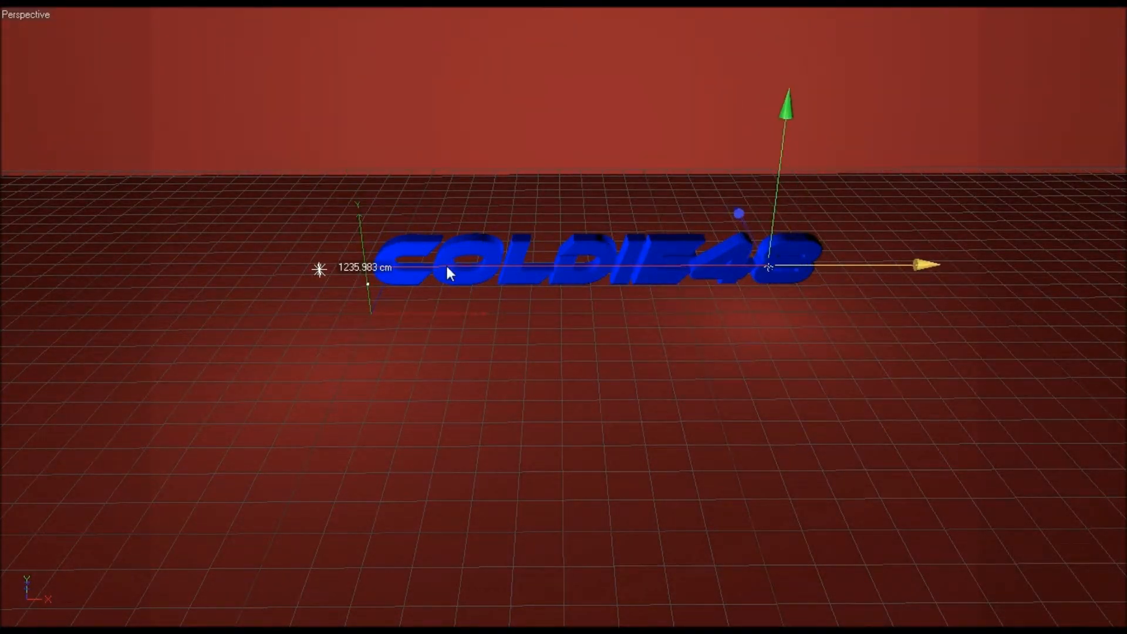
pyautogui.press('e')
pyautogui.moveTo(786, 221); pyautogui.dragTo(775, 176)
pyautogui.press('w')
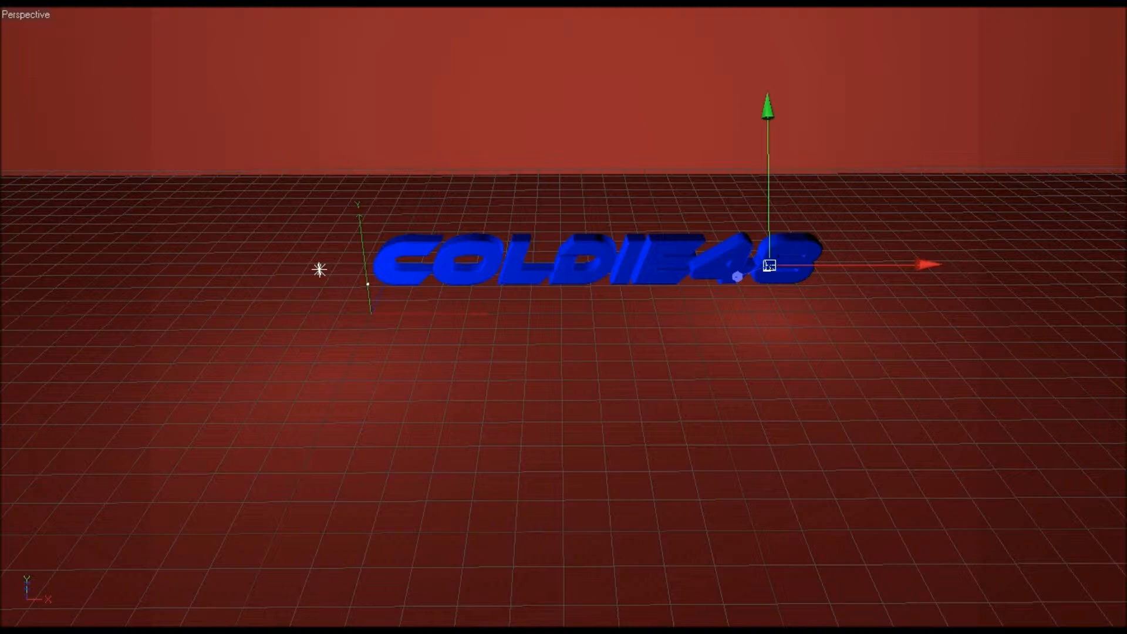
# Step: Raise the COLDIE48 text slightly along its vertical axis
pyautogui.click(320, 269)
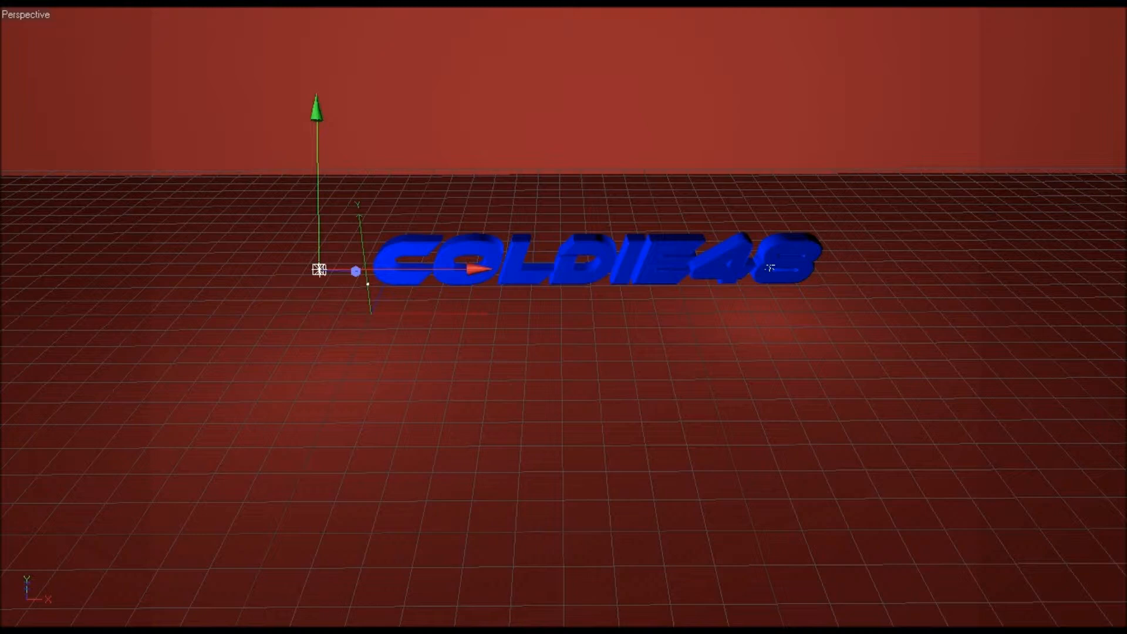
pyautogui.click(770, 268)
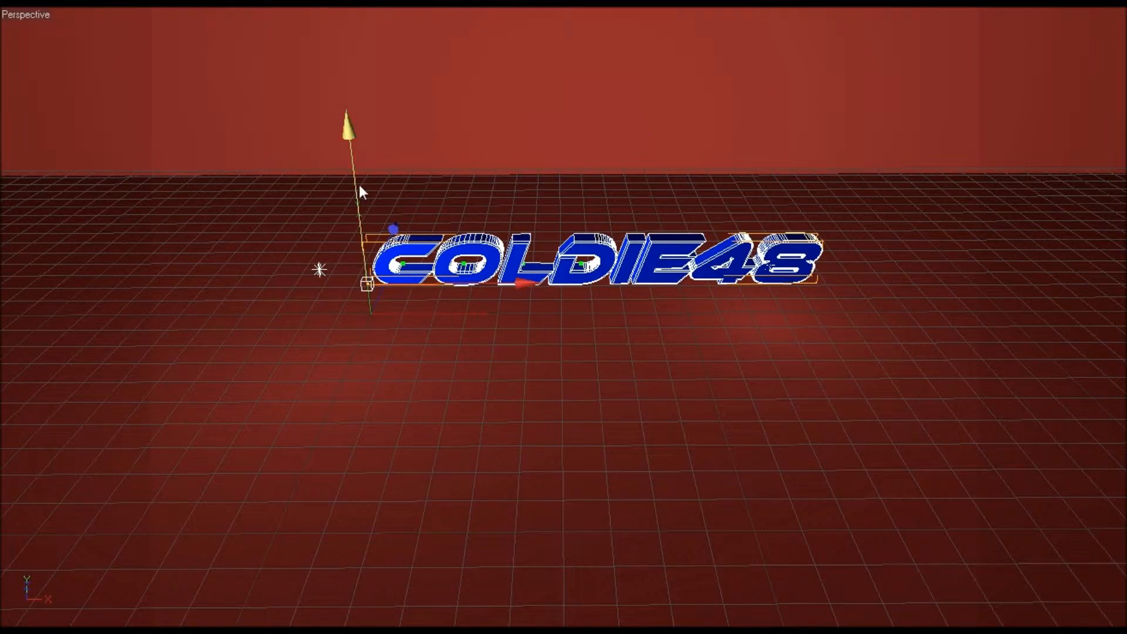
pyautogui.moveTo(358, 184); pyautogui.dragTo(354, 191)
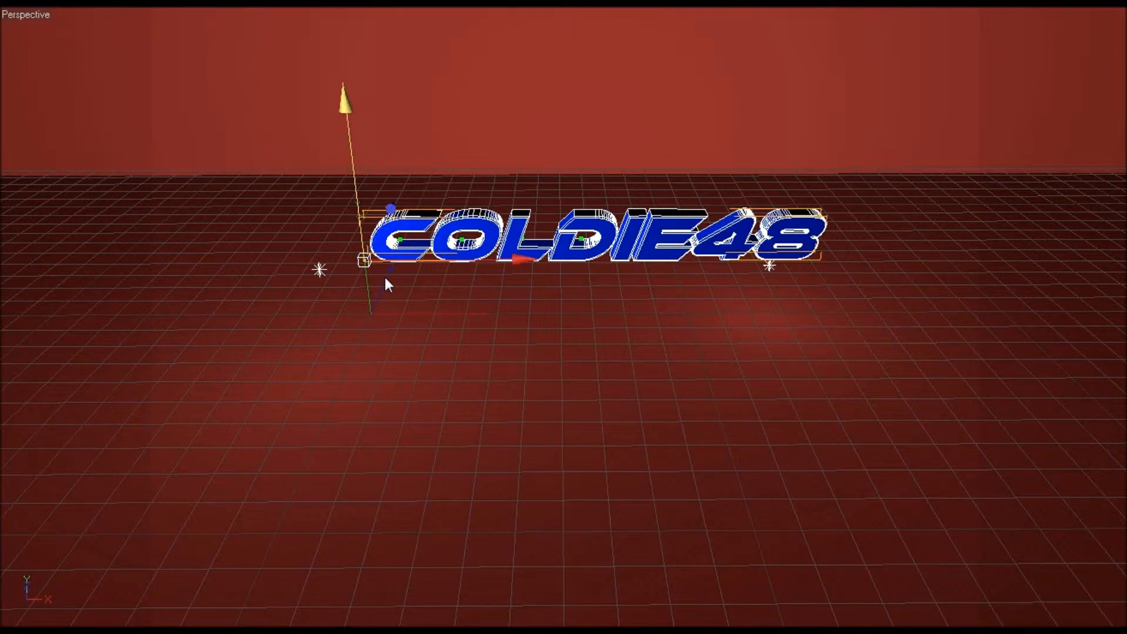
pyautogui.scroll(-4, 718, 358)
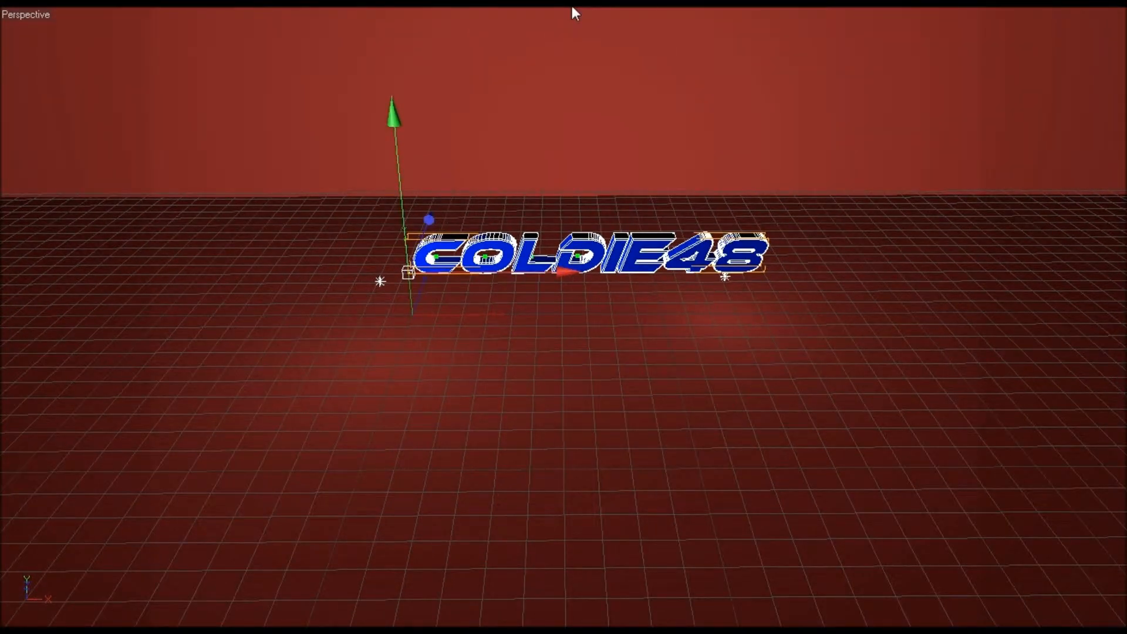
# Step: Delete the small polyhedron object beside the text
pyautogui.click(628, 166)
pyautogui.scroll(6, 640, 209)
pyautogui.scroll(-1, 640, 209)
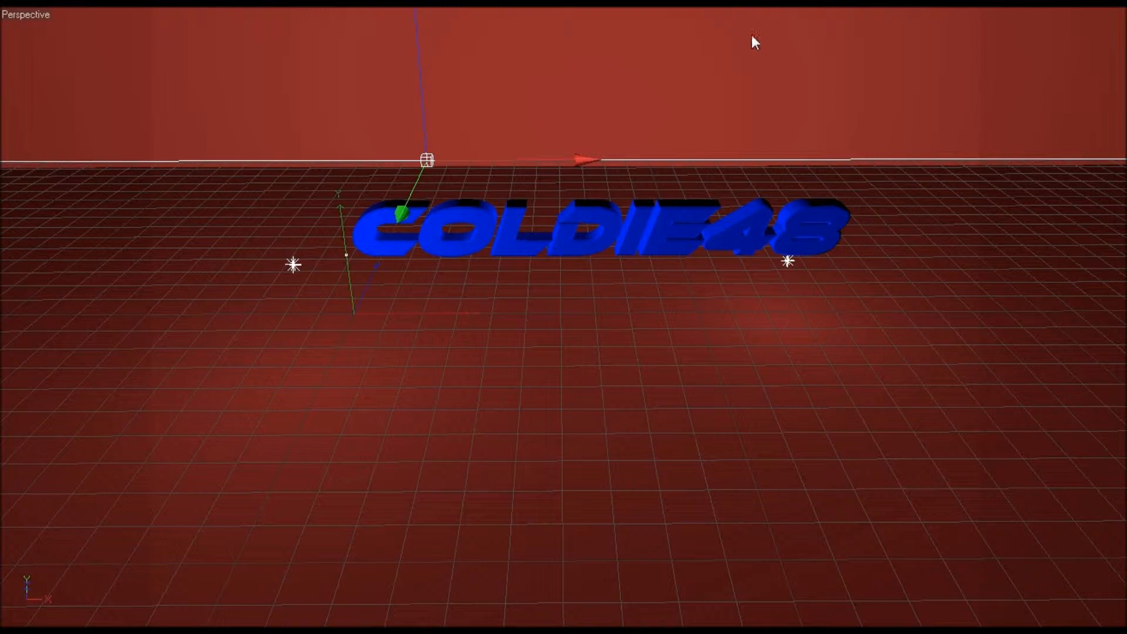
pyautogui.moveTo(338, 209); pyautogui.dragTo(330, 128)
pyautogui.moveTo(489, 239); pyautogui.dragTo(464, 239)
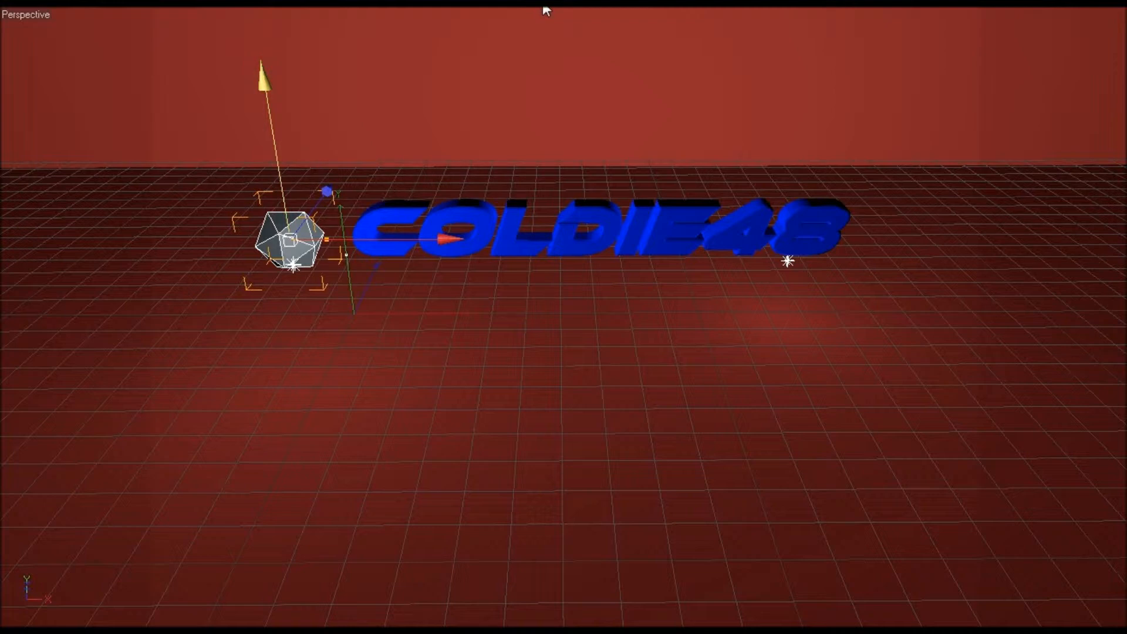
pyautogui.press('Delete')
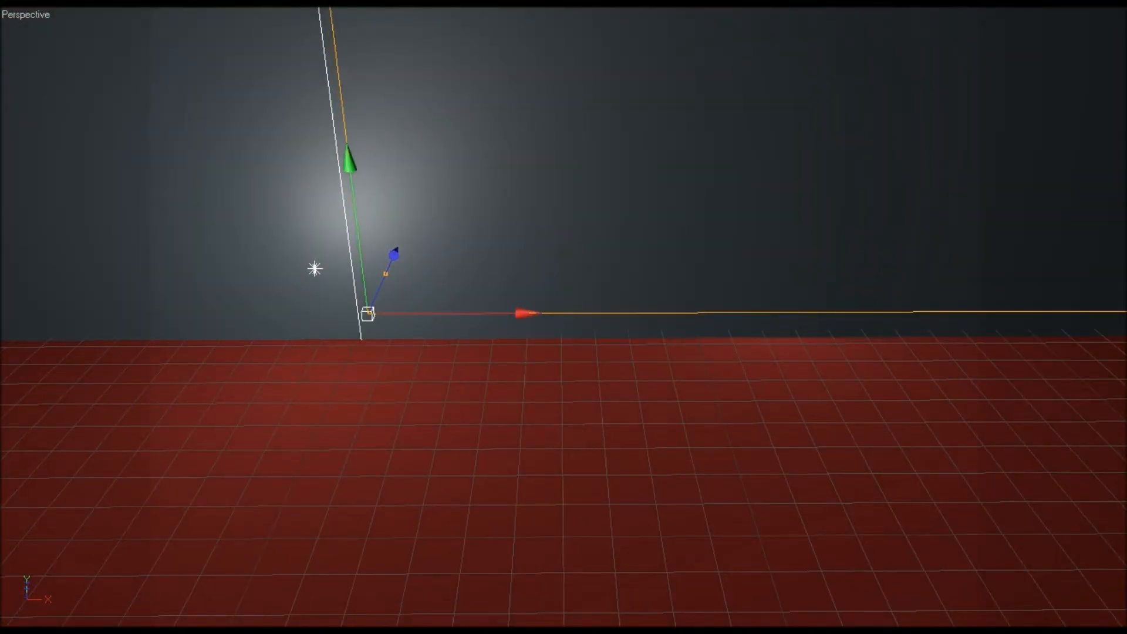
# Step: Try to rotate the mountain landscape behind the text about its vertical axis
pyautogui.scroll(1, 564, 317)
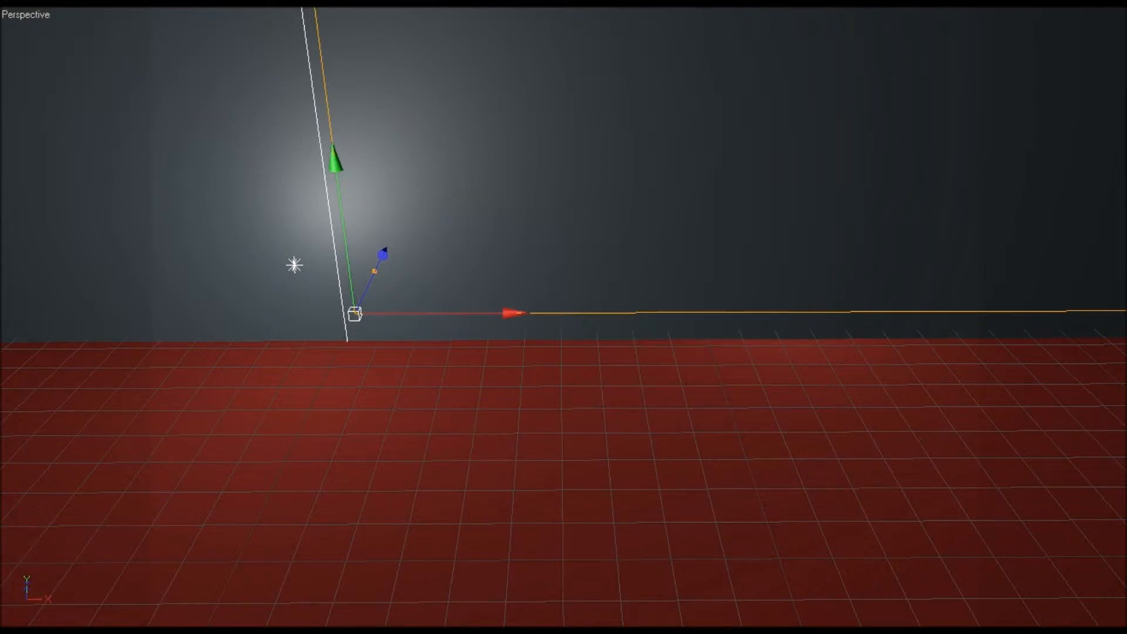
pyautogui.scroll(-12, 761, 292)
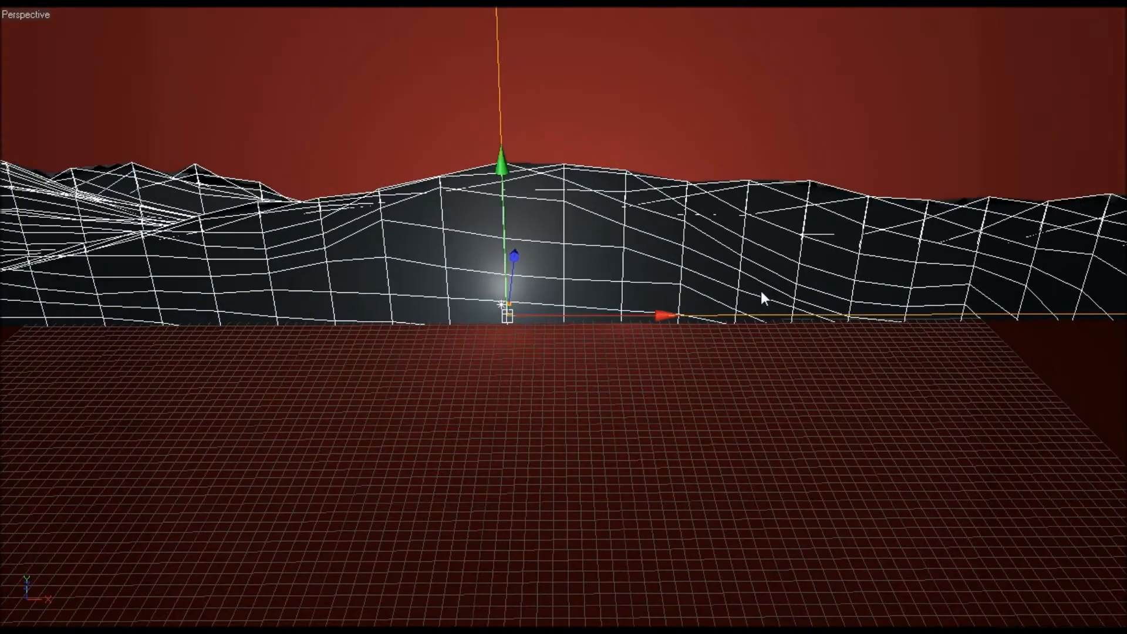
pyautogui.scroll(-6, 761, 292)
pyautogui.scroll(10, 760, 291)
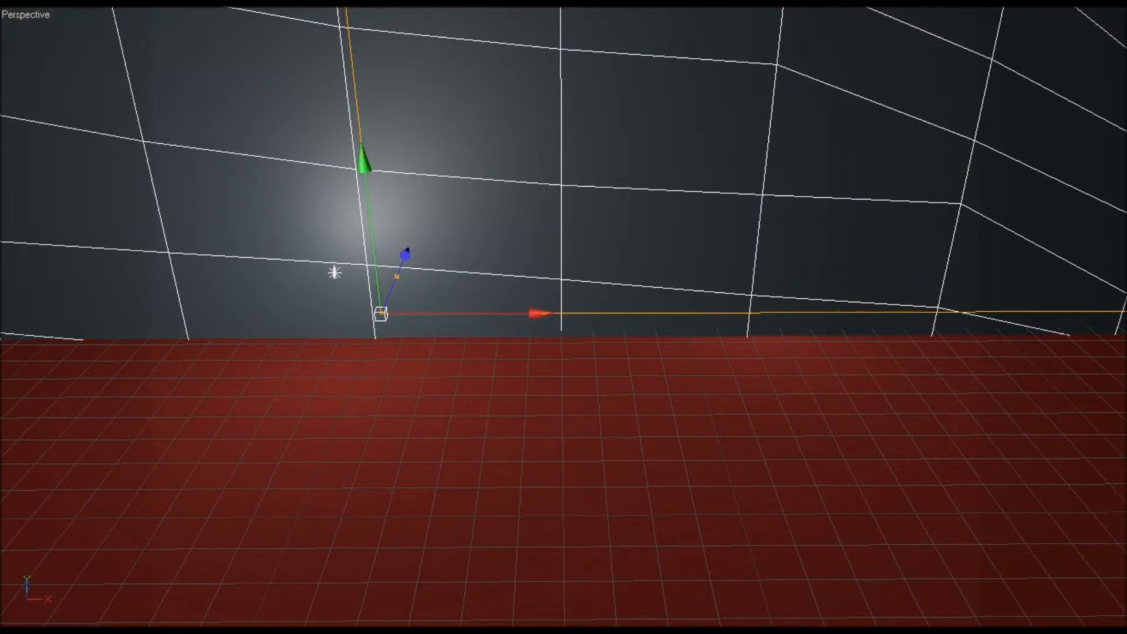
pyautogui.scroll(2, 563, 294)
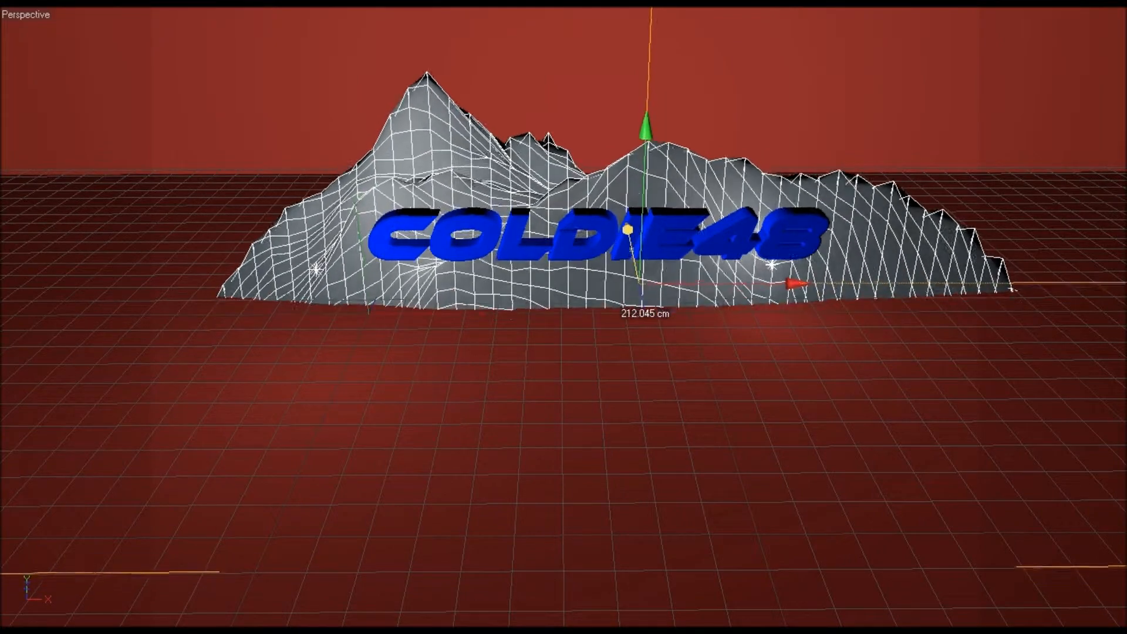
pyautogui.moveTo(626, 219); pyautogui.dragTo(626, 219)
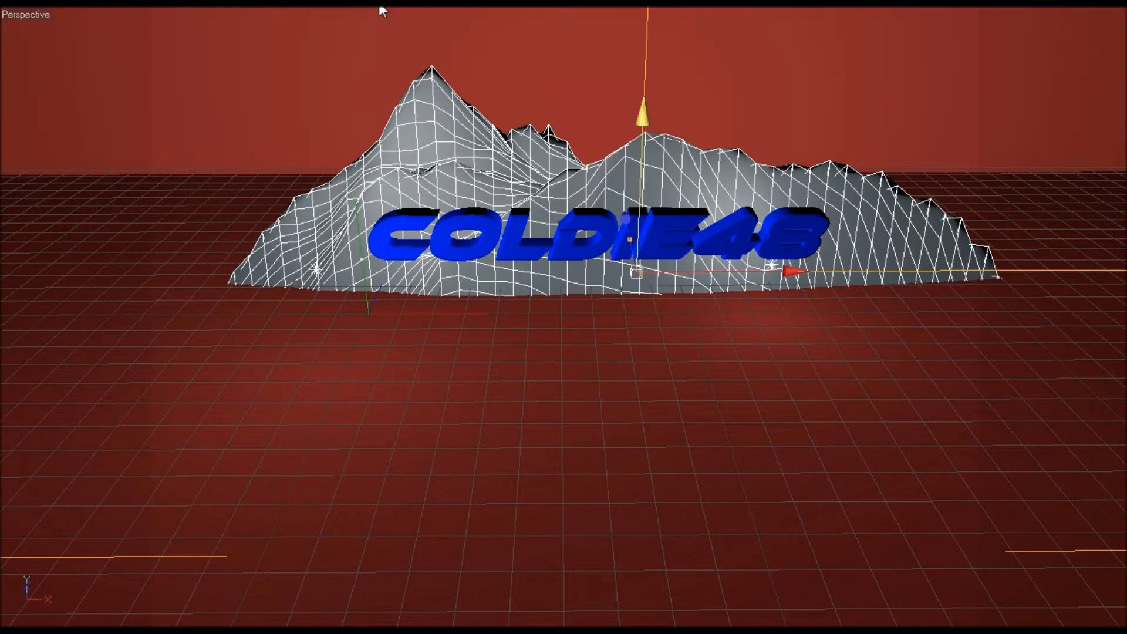
pyautogui.press('r')
pyautogui.moveTo(714, 293); pyautogui.dragTo(3, 412)
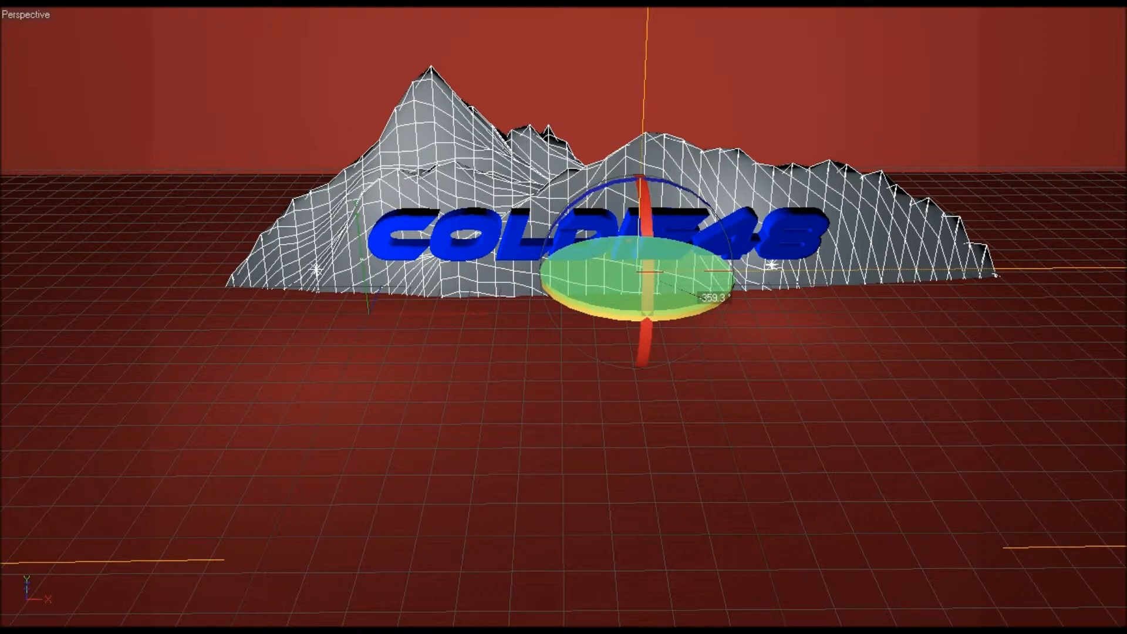
pyautogui.moveTo(3, 412); pyautogui.dragTo(2, 412)
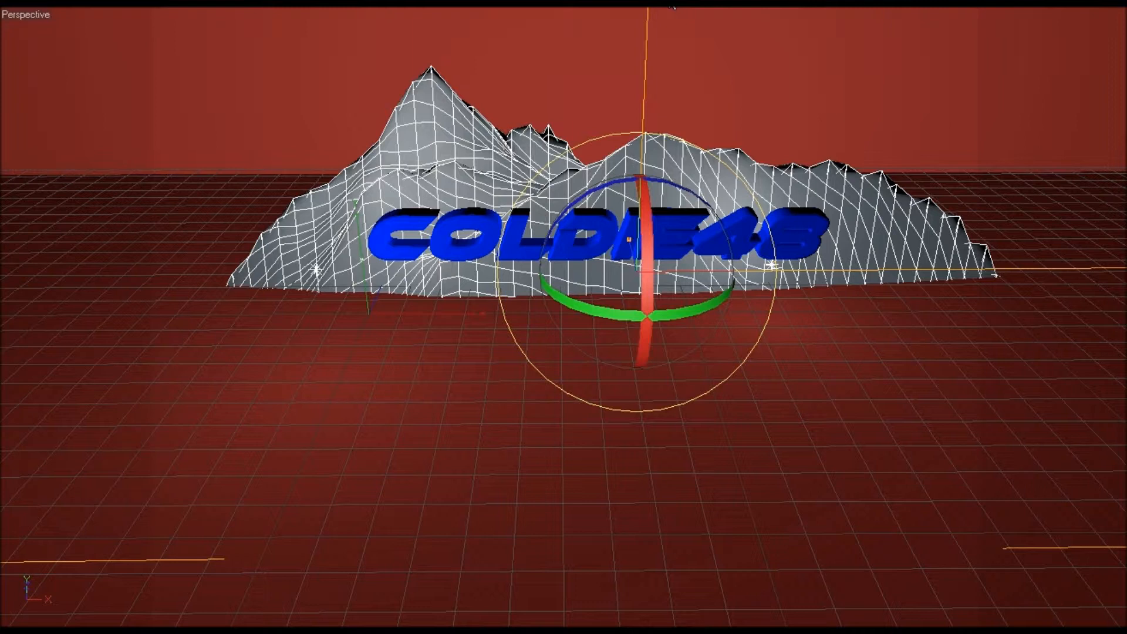
# Step: Add a sphere and move it to the centre above the text, between the mountain peaks
pyautogui.click(672, 7)
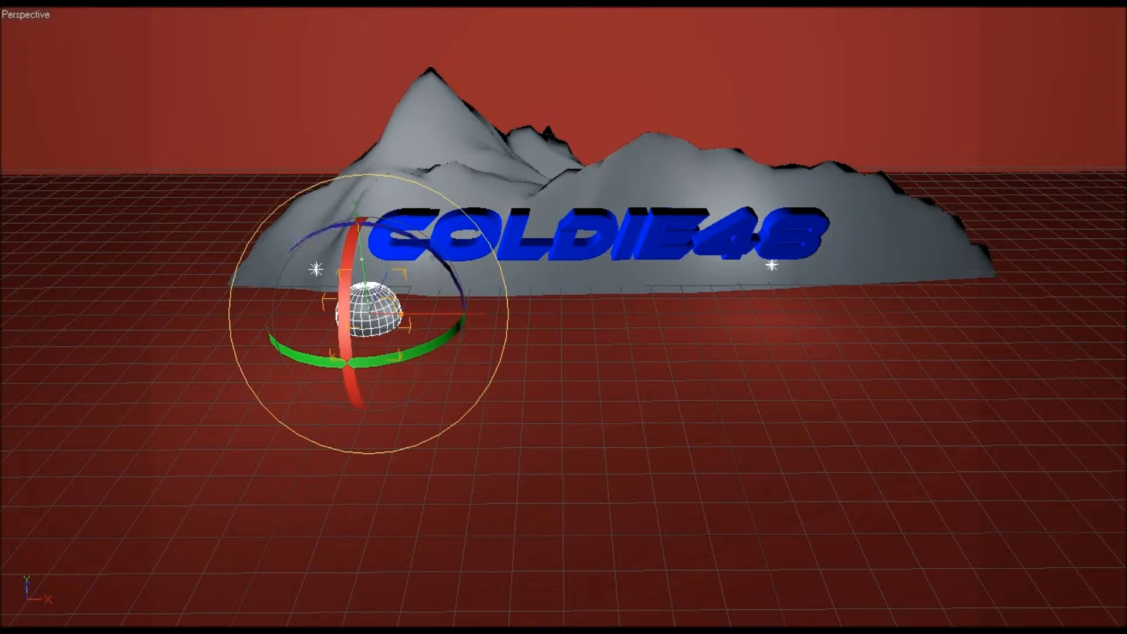
pyautogui.press('e')
pyautogui.moveTo(469, 320); pyautogui.dragTo(649, 317)
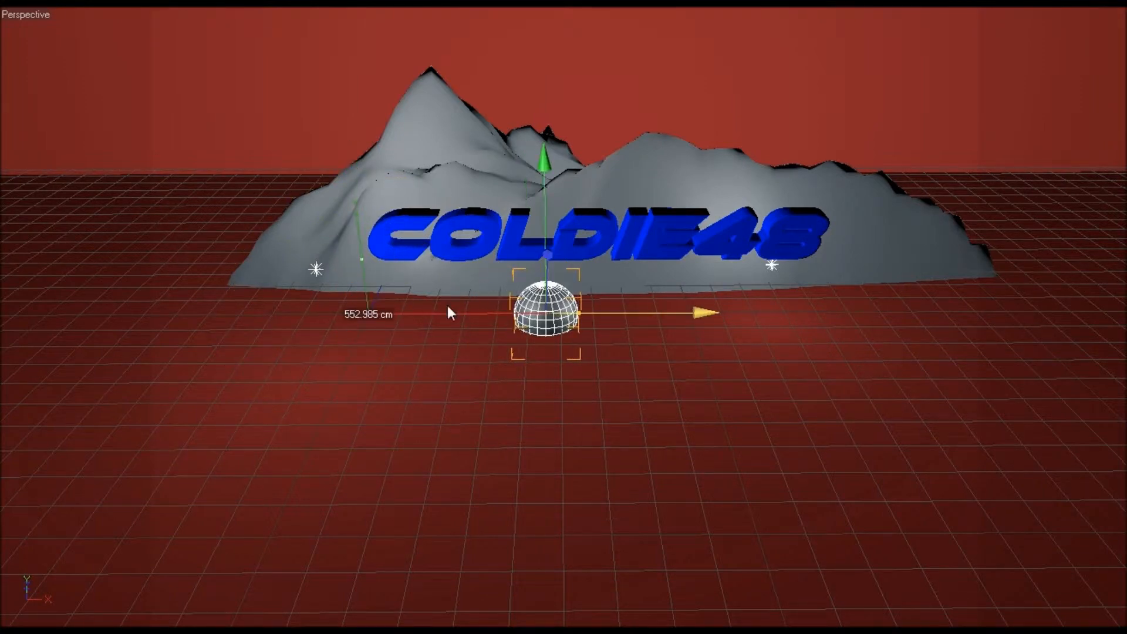
pyautogui.moveTo(544, 205); pyautogui.dragTo(544, 23)
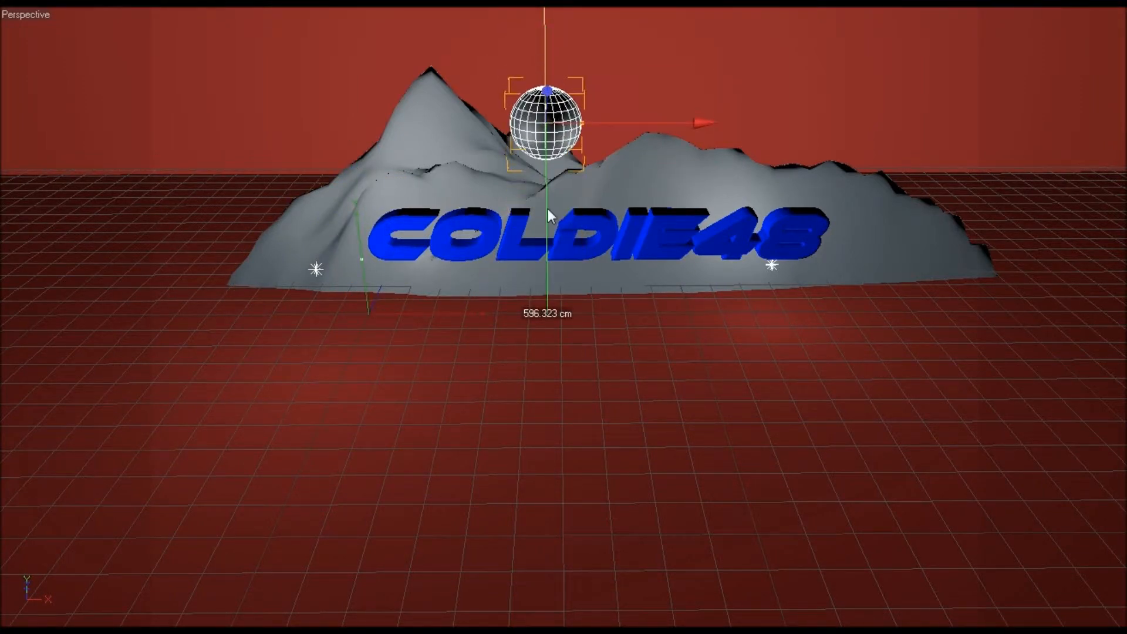
pyautogui.moveTo(553, 100); pyautogui.dragTo(552, 99)
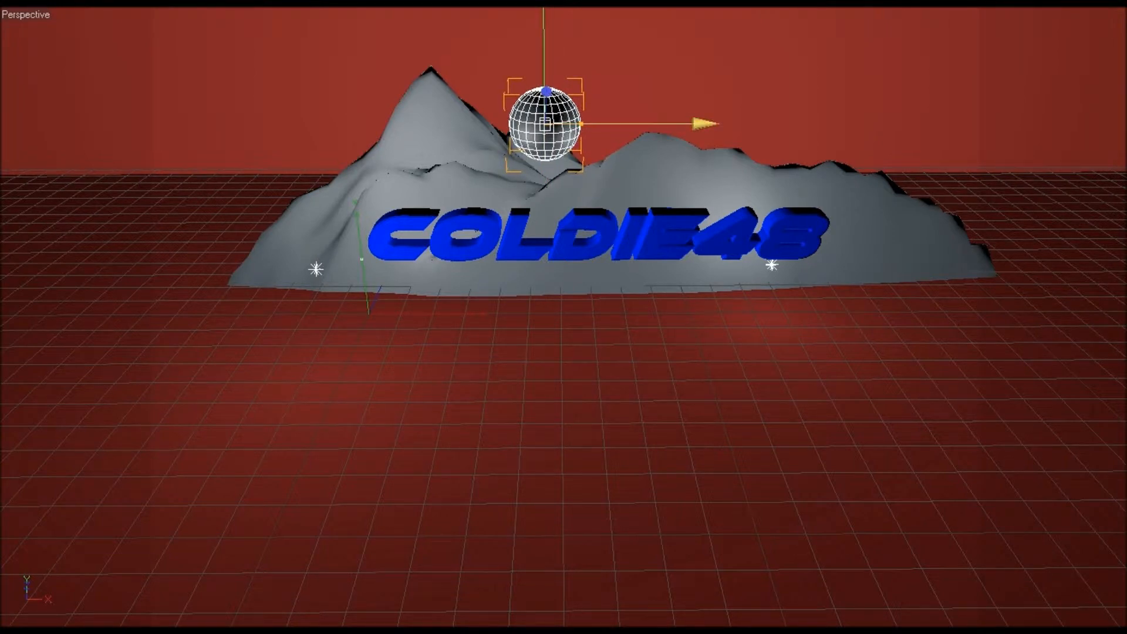
# Step: Scale the sphere up slightly and apply an orange material to it
pyautogui.press('t')
pyautogui.moveTo(706, 125)
pyautogui.mouseDown()
pyautogui.moveTo(749, 125)
pyautogui.moveTo(725, 125)
pyautogui.mouseUp()
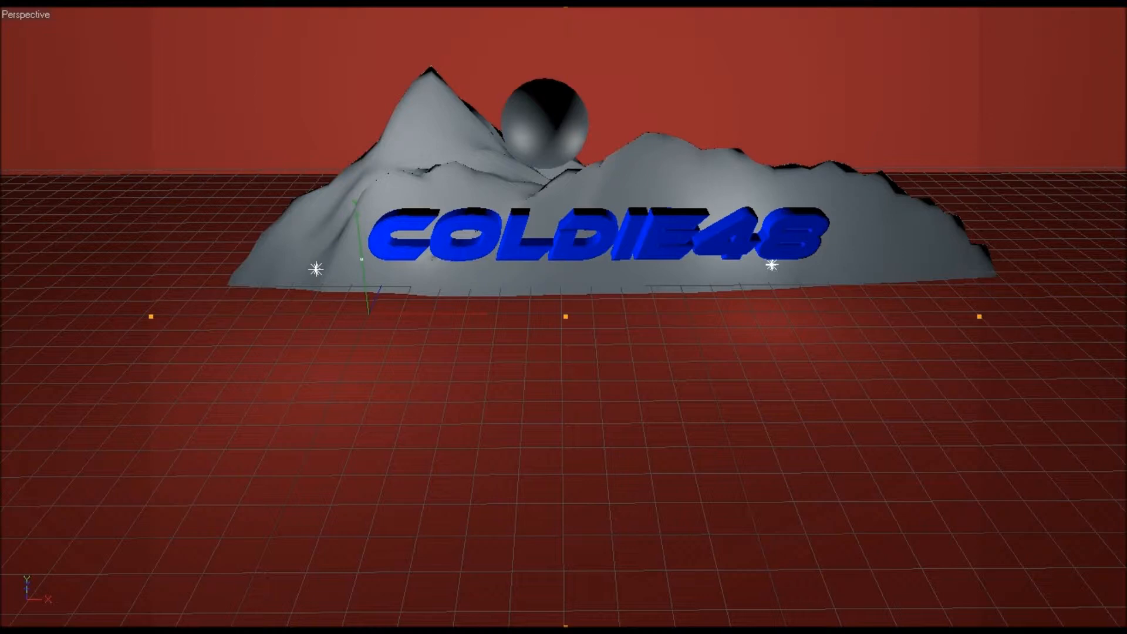
pyautogui.click(545, 124)
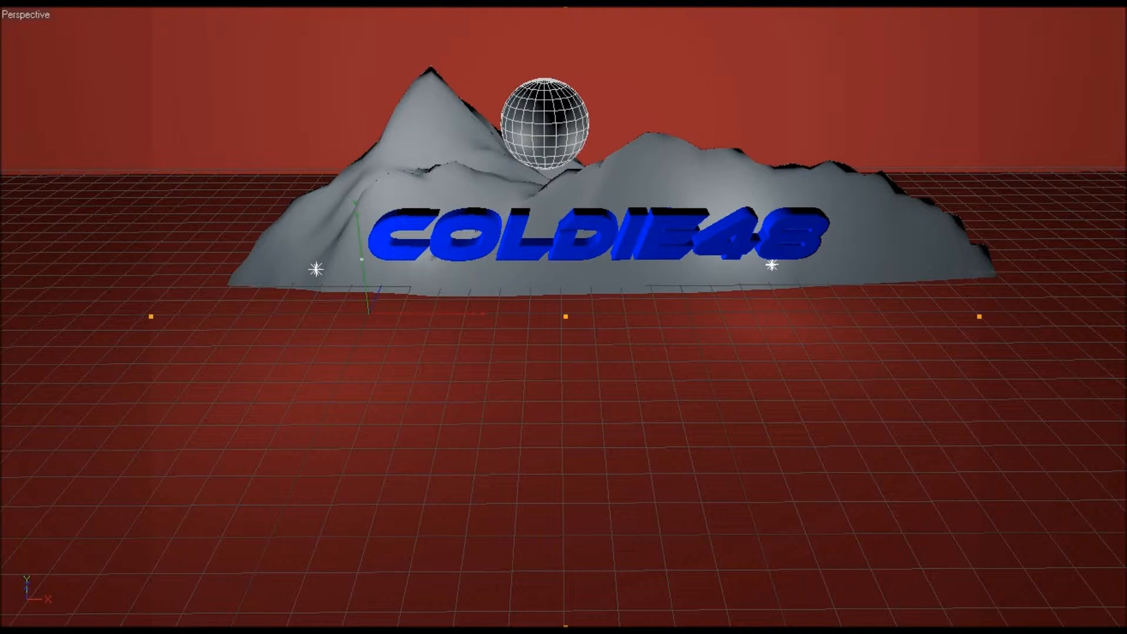
pyautogui.click(545, 124)
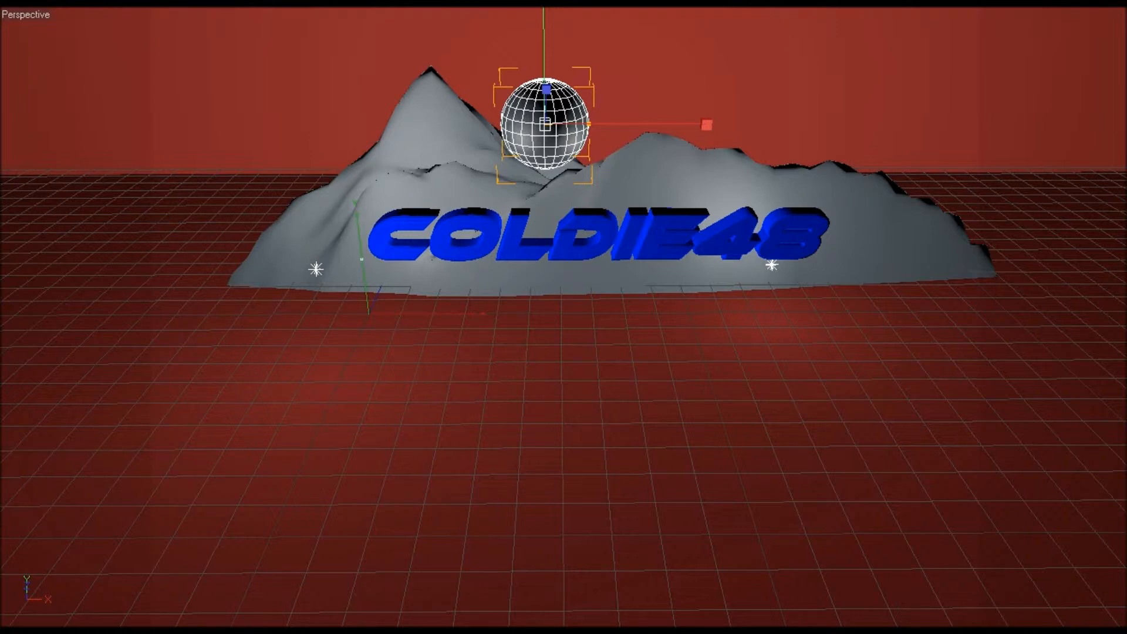
pyautogui.moveTo(568, 135); pyautogui.dragTo(568, 135)
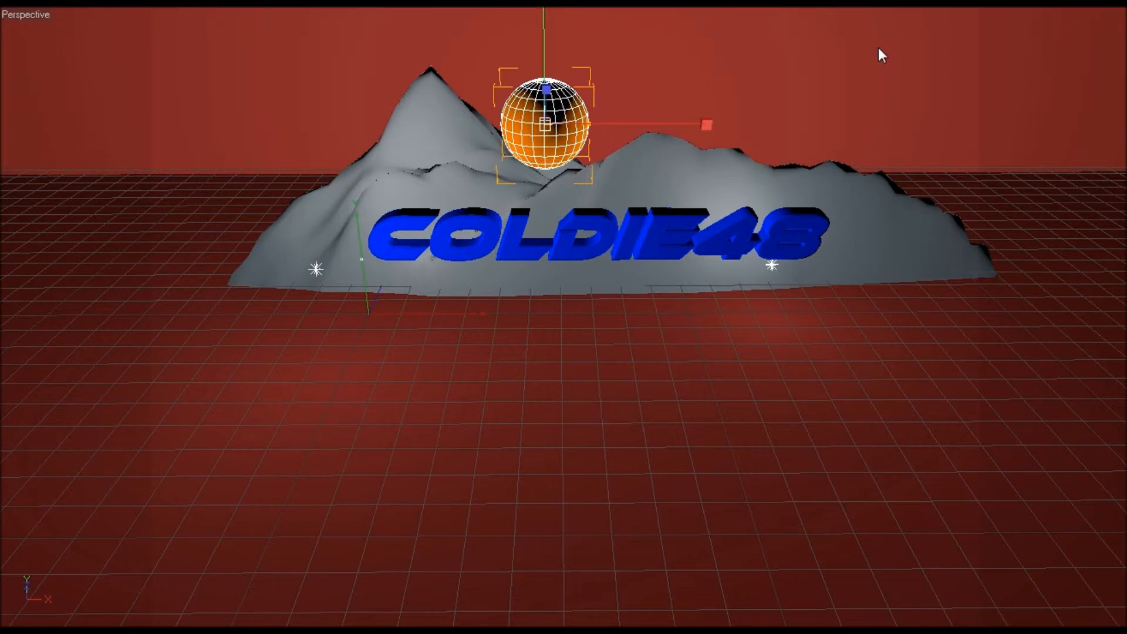
# Step: Add a torus beside the text and stand it upright near the left of the scene
pyautogui.click(358, 298)
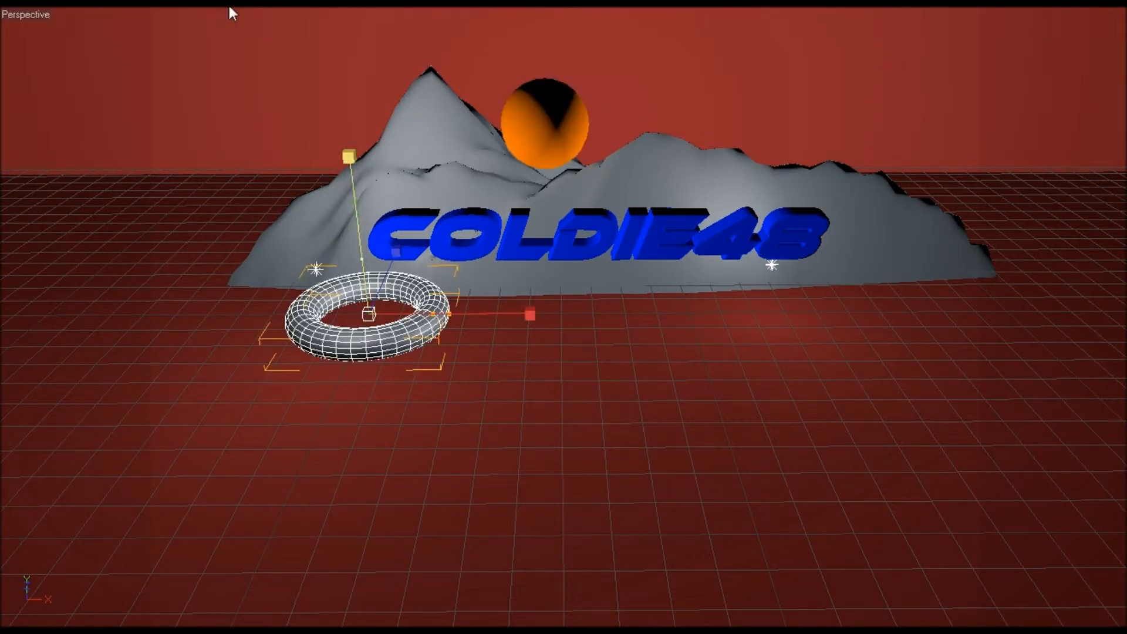
pyautogui.press('e')
pyautogui.moveTo(367, 352); pyautogui.dragTo(849, 633)
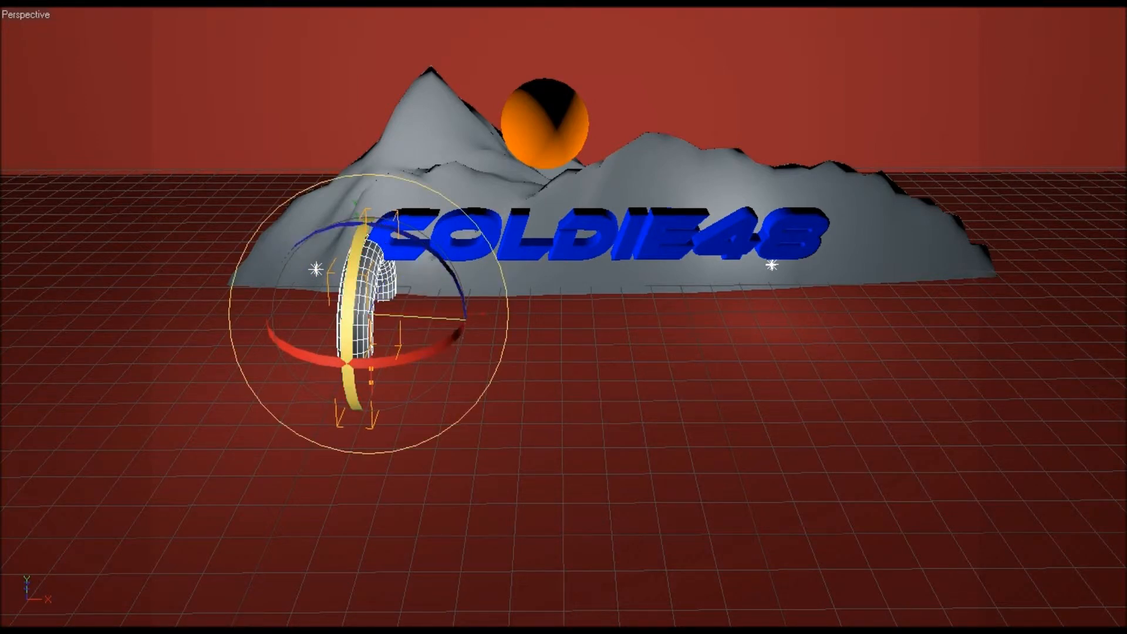
# Step: Scale the torus up greatly and rotate it into an arch spanning across the text
pyautogui.press('t')
pyautogui.moveTo(527, 328); pyautogui.dragTo(883, 340)
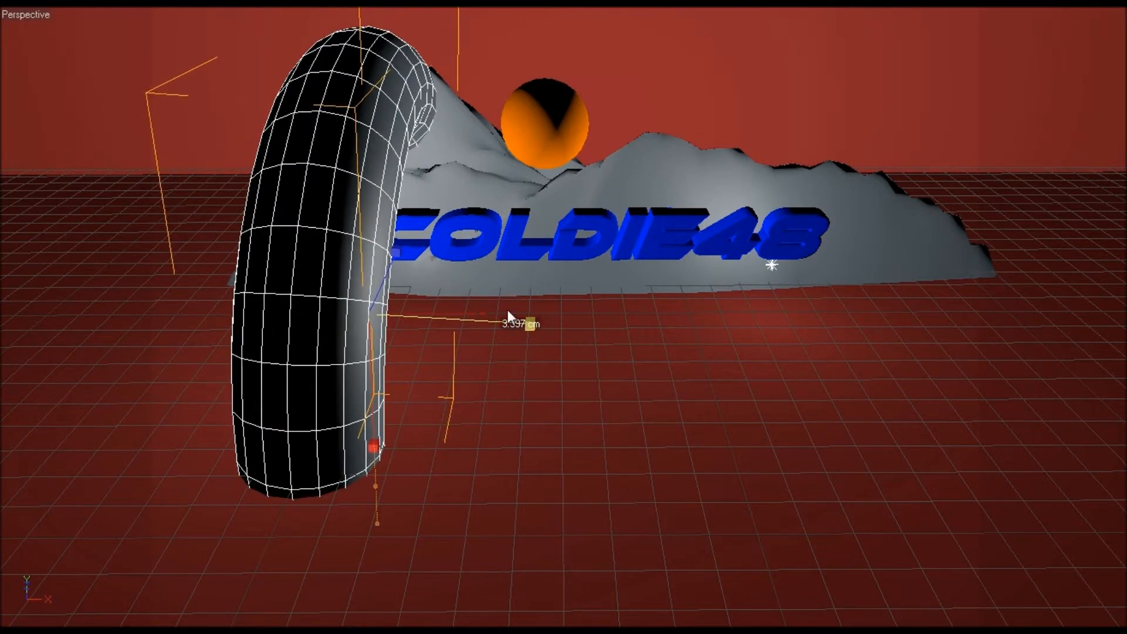
pyautogui.press('r')
pyautogui.moveTo(364, 351); pyautogui.dragTo(267, 336)
pyautogui.press('w')
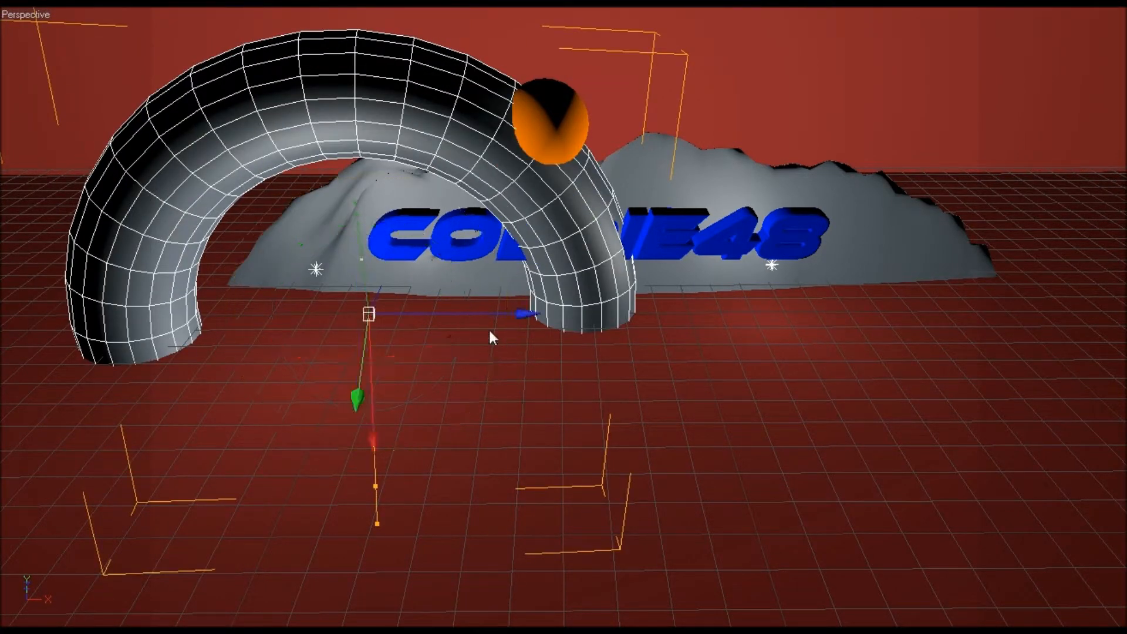
# Step: Enlarge the torus arch further so it curves over the text and mountains
pyautogui.press('t')
pyautogui.moveTo(368, 423); pyautogui.dragTo(589, 317)
pyautogui.scroll(-10, 377, 292)
pyautogui.scroll(-1, 376, 290)
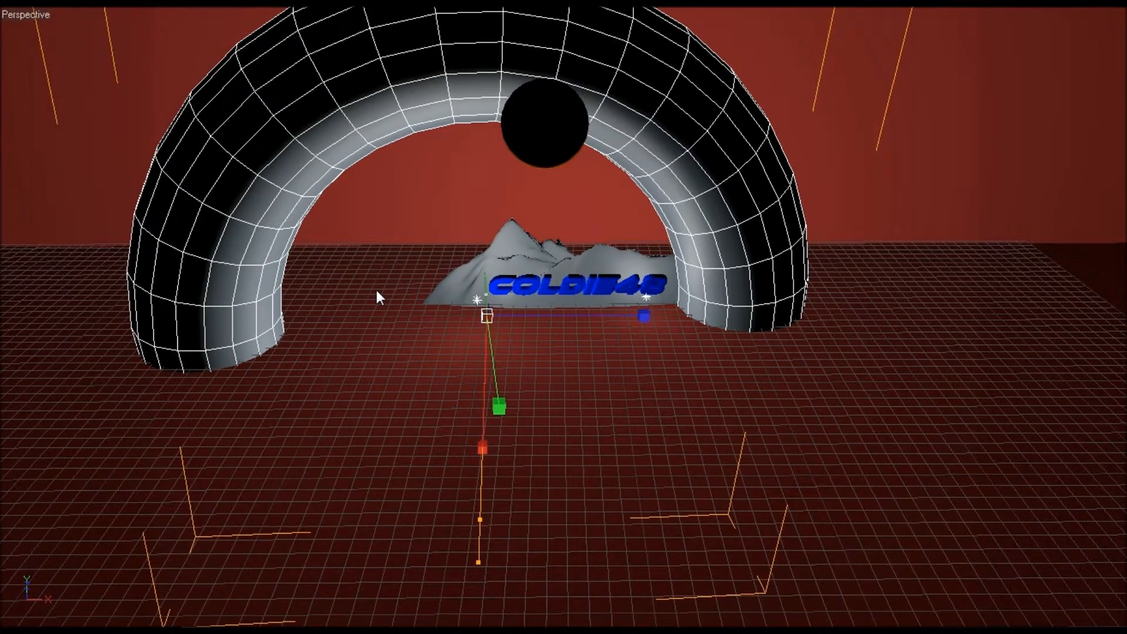
pyautogui.scroll(1, 376, 290)
pyautogui.moveTo(507, 396); pyautogui.dragTo(511, 396)
# Step: Reposition and rescale the arch so it straddles the text and mountain landscape, centred below the sphere
pyautogui.press('e')
pyautogui.moveTo(551, 319); pyautogui.dragTo(594, 317)
pyautogui.moveTo(520, 440)
pyautogui.mouseDown()
pyautogui.moveTo(532, 221)
pyautogui.moveTo(519, 444)
pyautogui.moveTo(520, 434)
pyautogui.mouseUp()
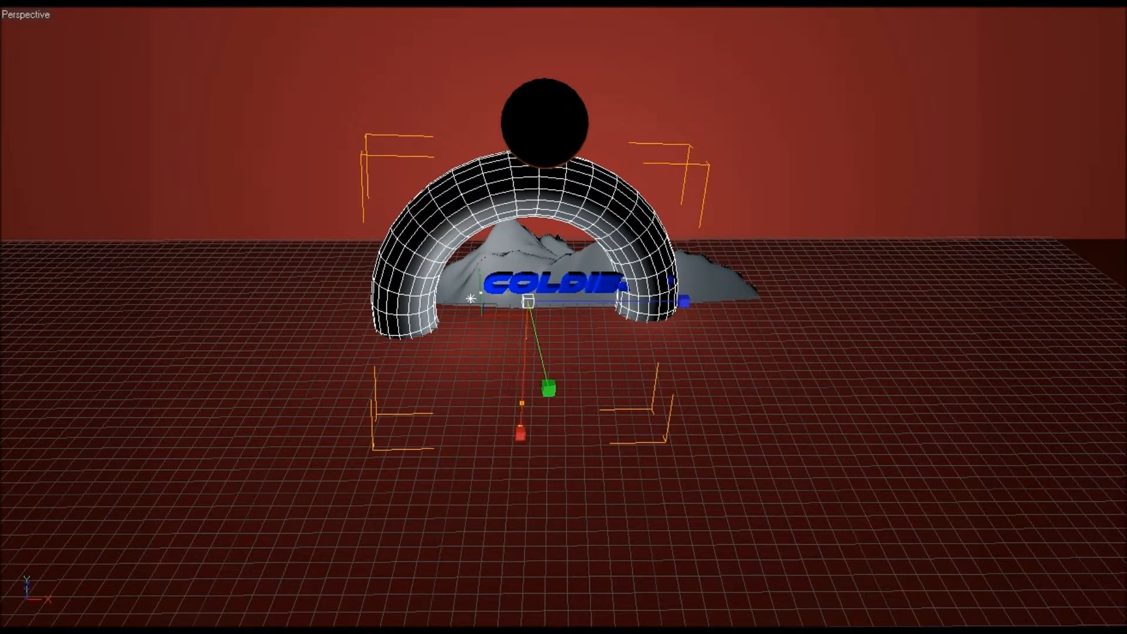
pyautogui.moveTo(667, 301); pyautogui.dragTo(752, 301)
pyautogui.moveTo(668, 301); pyautogui.dragTo(660, 304)
pyautogui.press('t')
pyautogui.moveTo(729, 301)
pyautogui.mouseDown()
pyautogui.moveTo(748, 302)
pyautogui.moveTo(732, 302)
pyautogui.mouseUp()
pyautogui.moveTo(607, 389); pyautogui.dragTo(562, 398)
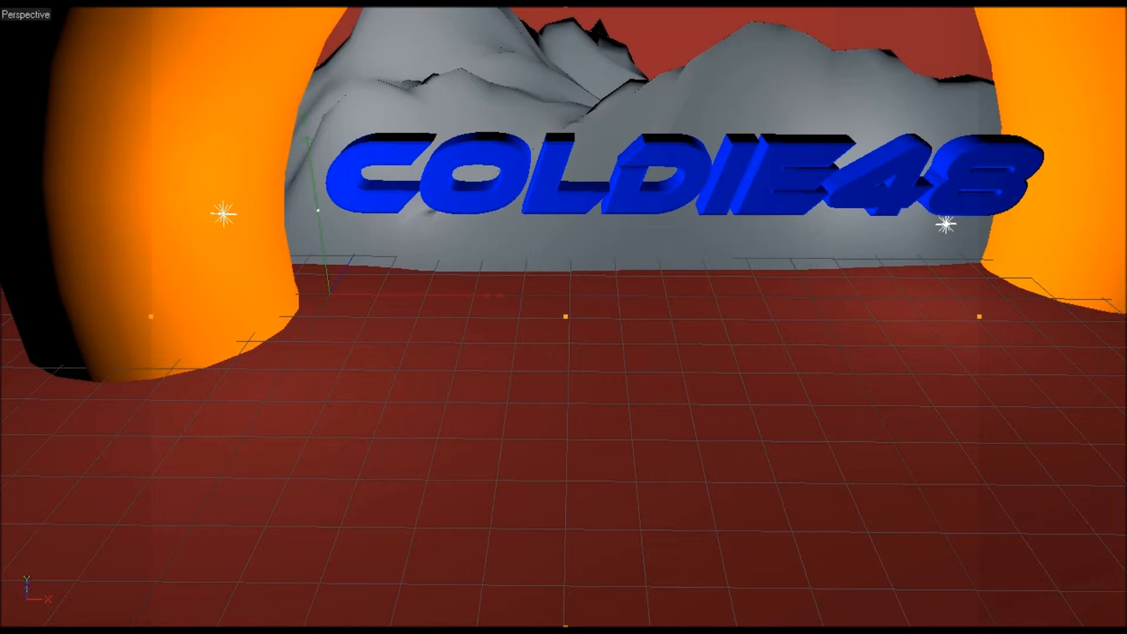
# Step: Zoom and orbit the view in close to examine the extruded COLDIE48 text
pyautogui.scroll(5, 498, 248)
pyautogui.scroll(-3, 639, 218)
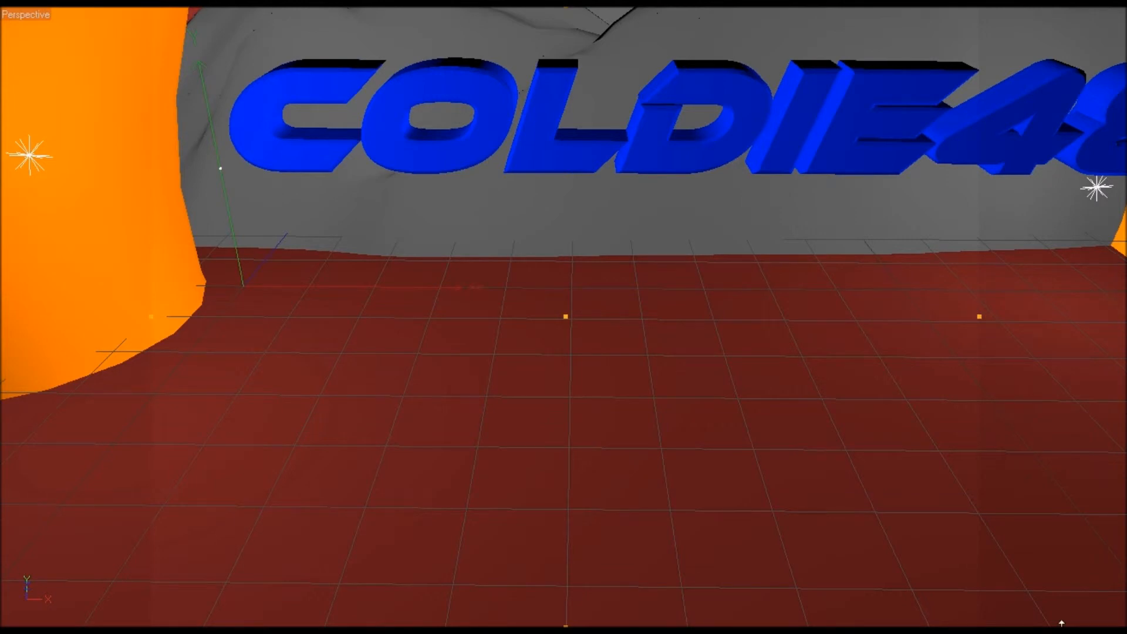
pyautogui.keyDown('alt'); pyautogui.moveTo(563, 317); pyautogui.dragTo(446, 335); pyautogui.keyUp('alt')
pyautogui.keyDown('alt'); pyautogui.moveTo(446, 335); pyautogui.dragTo(628, 335, button='right'); pyautogui.keyUp('alt')
pyautogui.moveTo(1089, 6); pyautogui.dragTo(549, 87)
pyautogui.moveTo(804, 176); pyautogui.dragTo(1099, 76)
pyautogui.moveTo(1083, 7); pyautogui.dragTo(1125, 20)
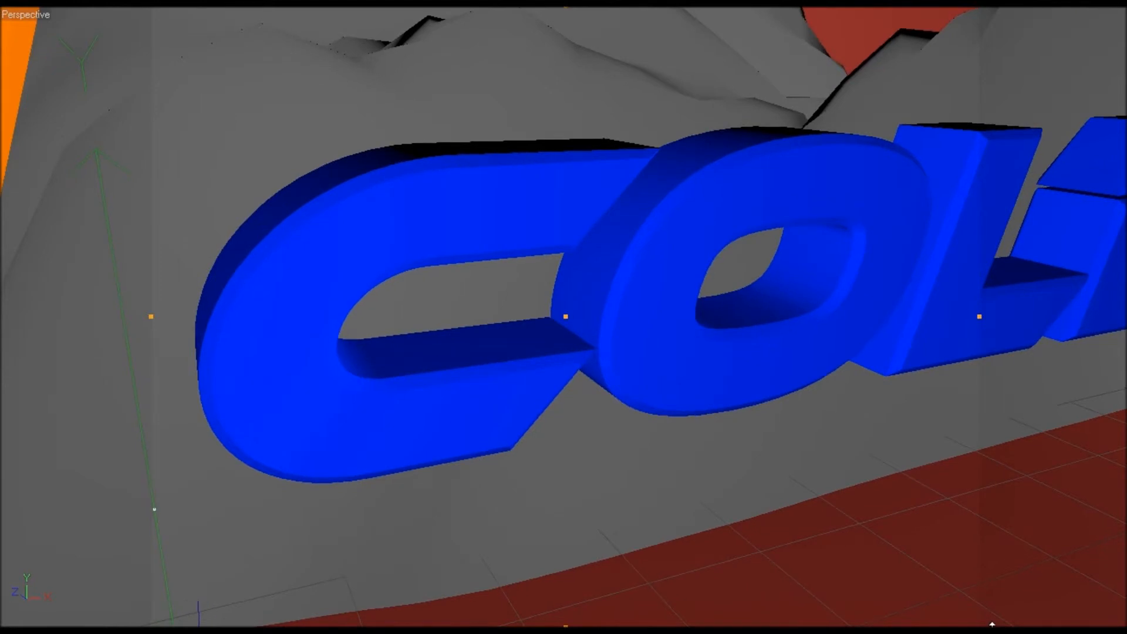